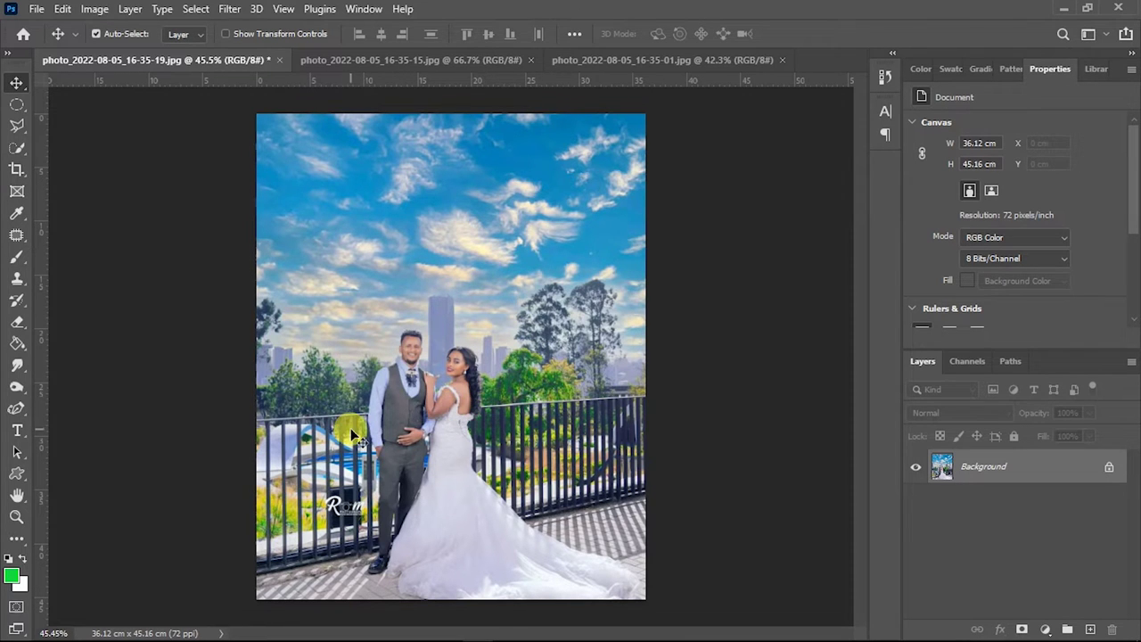
Start a Sky Replacement on the wedding photo and select the rippled small-cloud sky from the Blue Skies group
{"action": "left_click", "coordinate": [62, 9]}
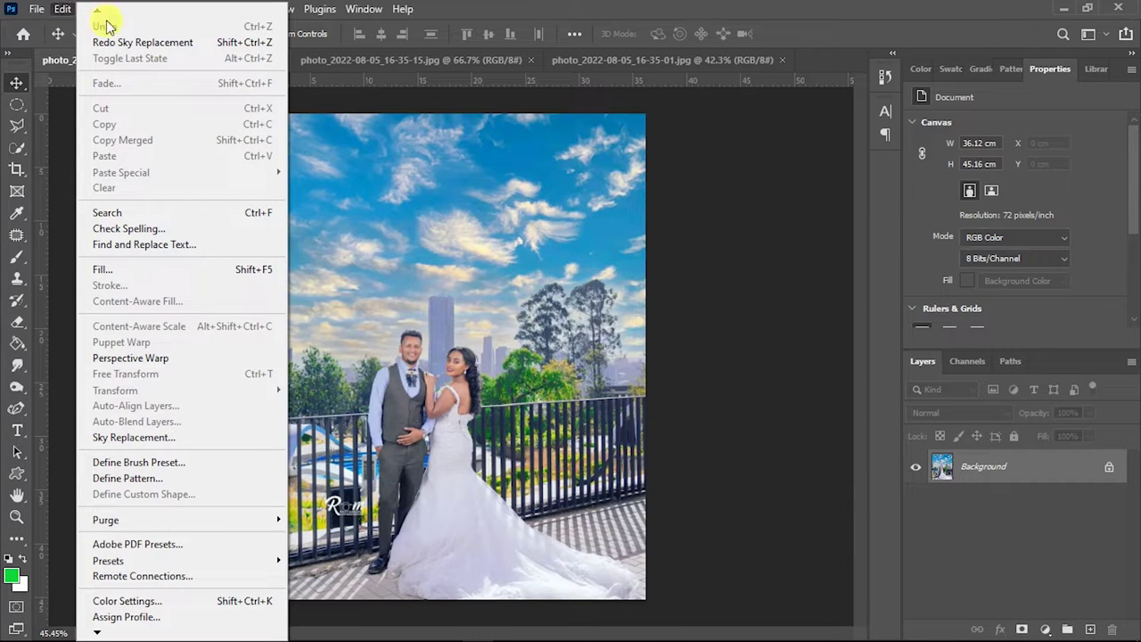
{"action": "left_click", "coordinate": [158, 438]}
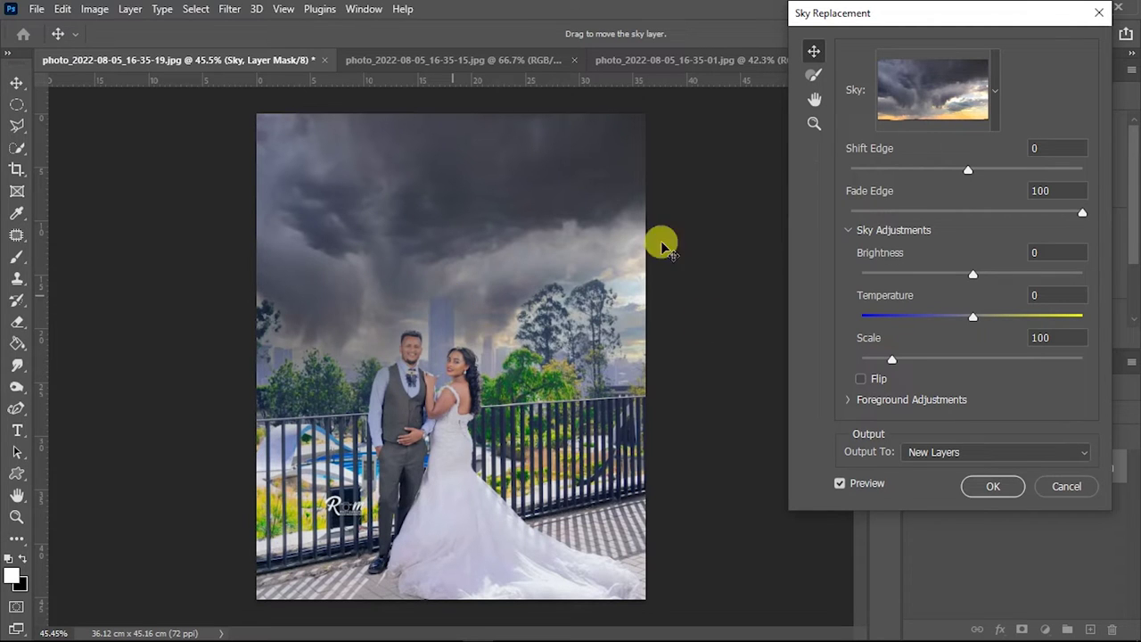
{"action": "left_click", "coordinate": [994, 93]}
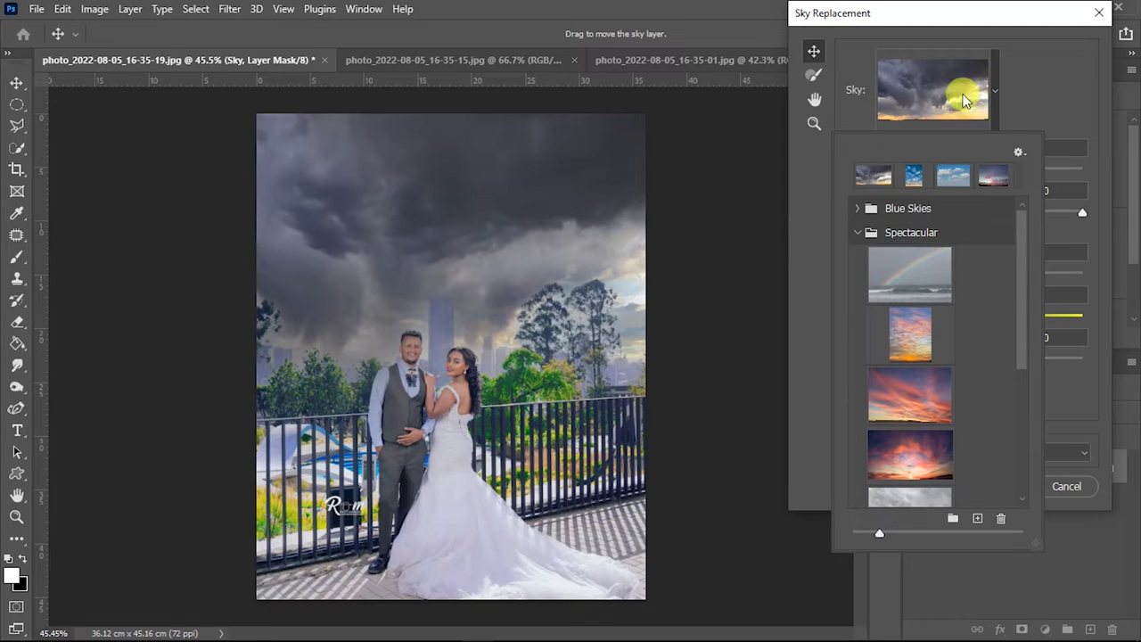
{"action": "left_click", "coordinate": [855, 229]}
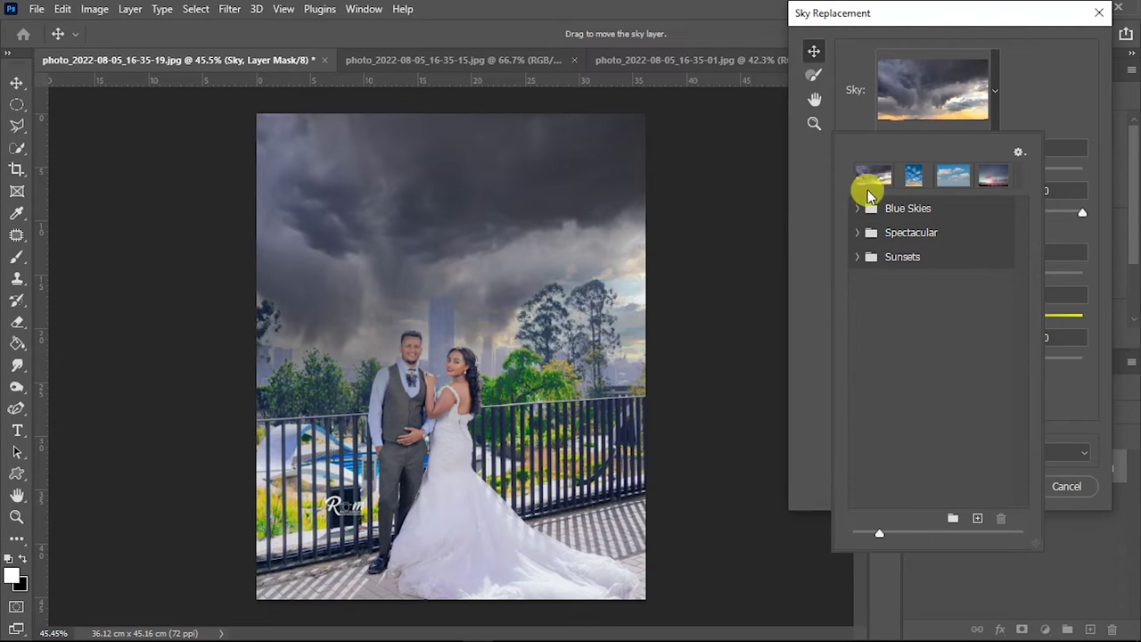
{"action": "left_click", "coordinate": [856, 208]}
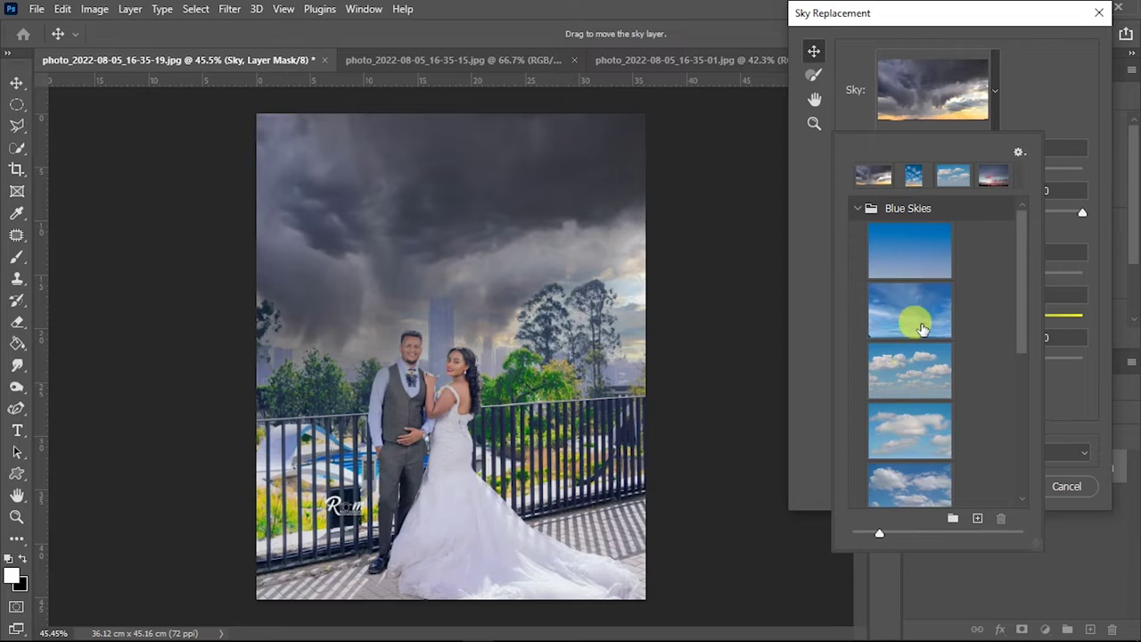
{"action": "scroll", "coordinate": [921, 412], "scroll_direction": "down", "scroll_amount": 3}
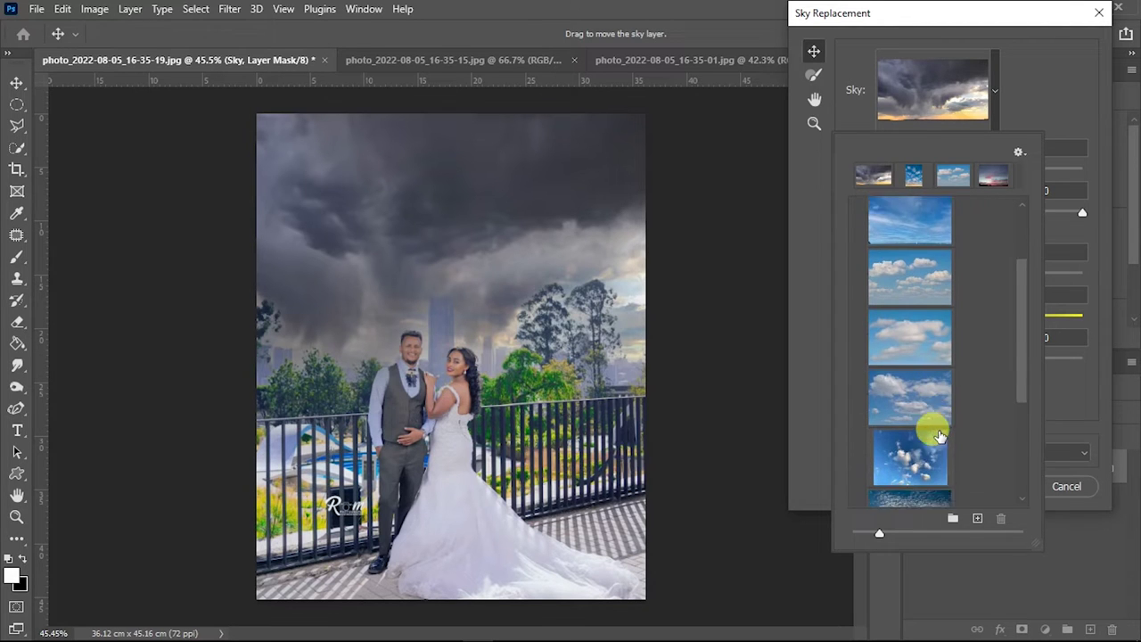
{"action": "scroll", "coordinate": [935, 431], "scroll_direction": "down", "scroll_amount": 6}
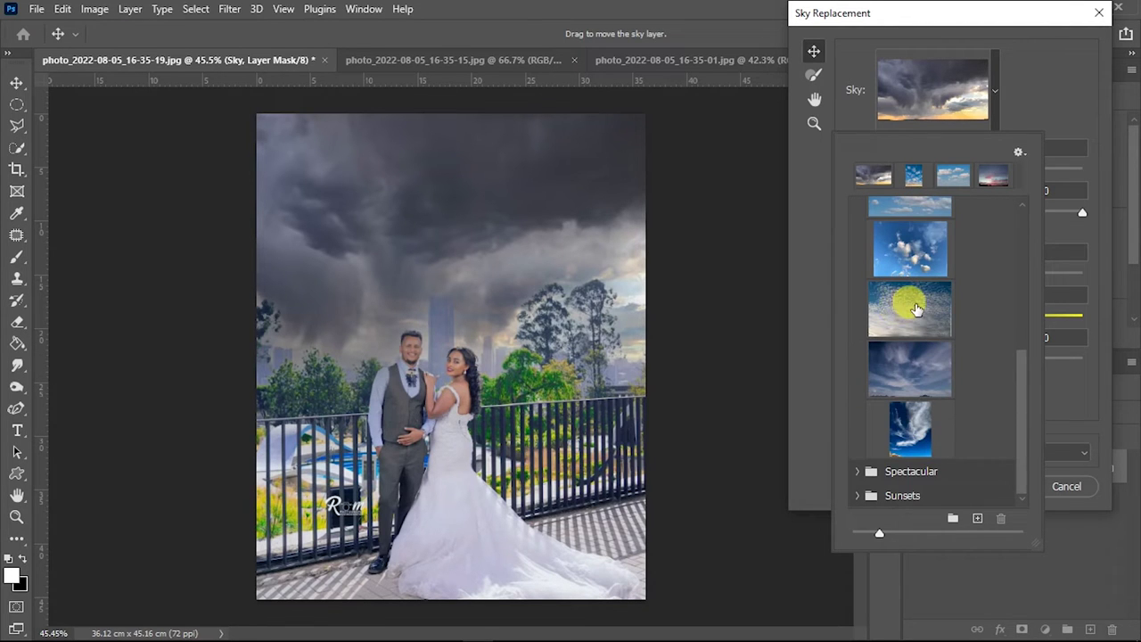
{"action": "left_click", "coordinate": [906, 303]}
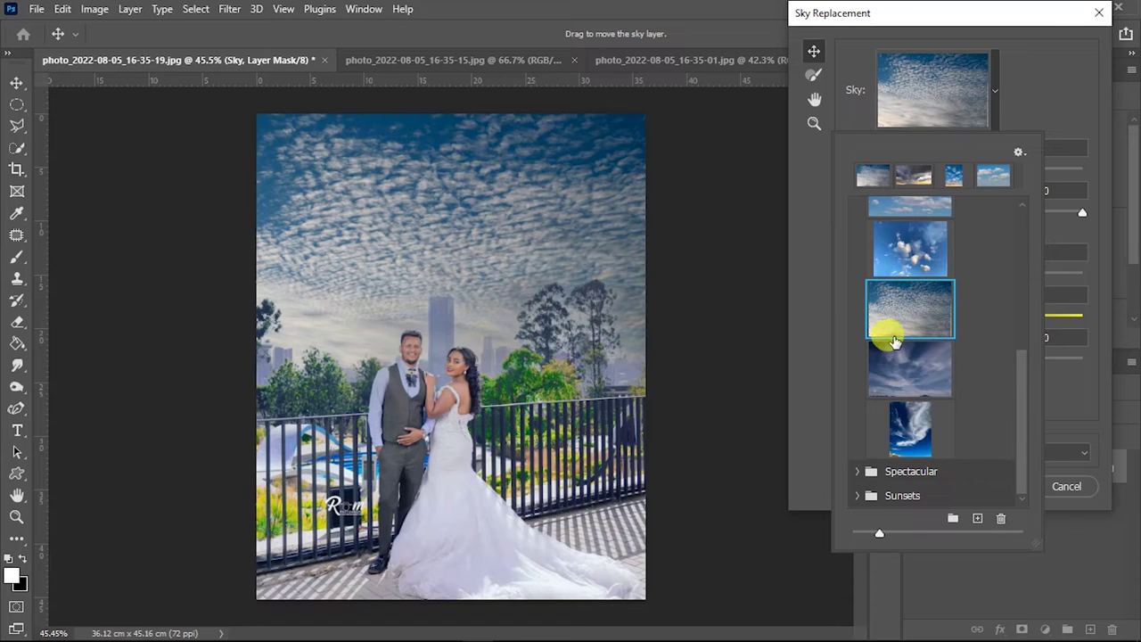
Try the grey rainbow sky from the Spectacular group as the replacement
{"action": "scroll", "coordinate": [894, 342], "scroll_direction": "up", "scroll_amount": 5}
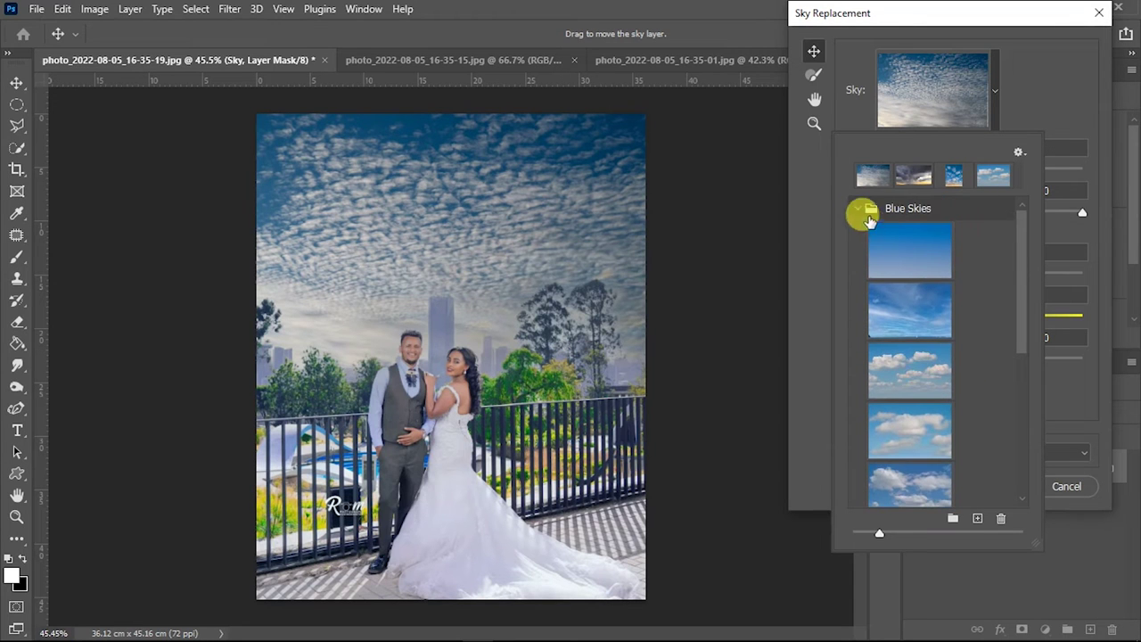
{"action": "left_click", "coordinate": [857, 207]}
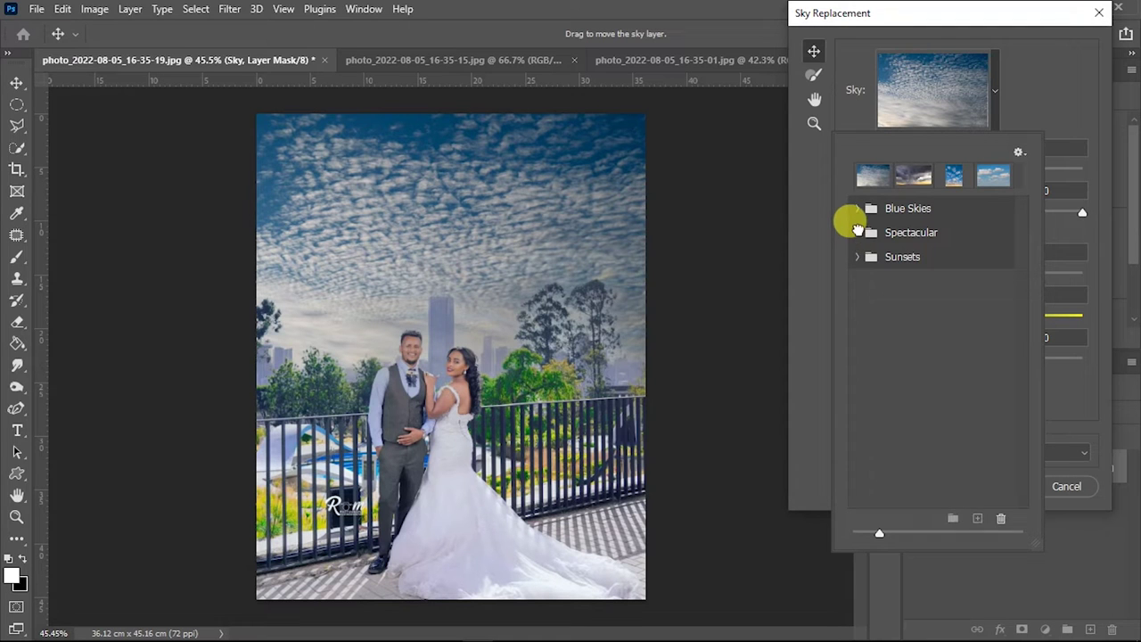
{"action": "left_click", "coordinate": [858, 232]}
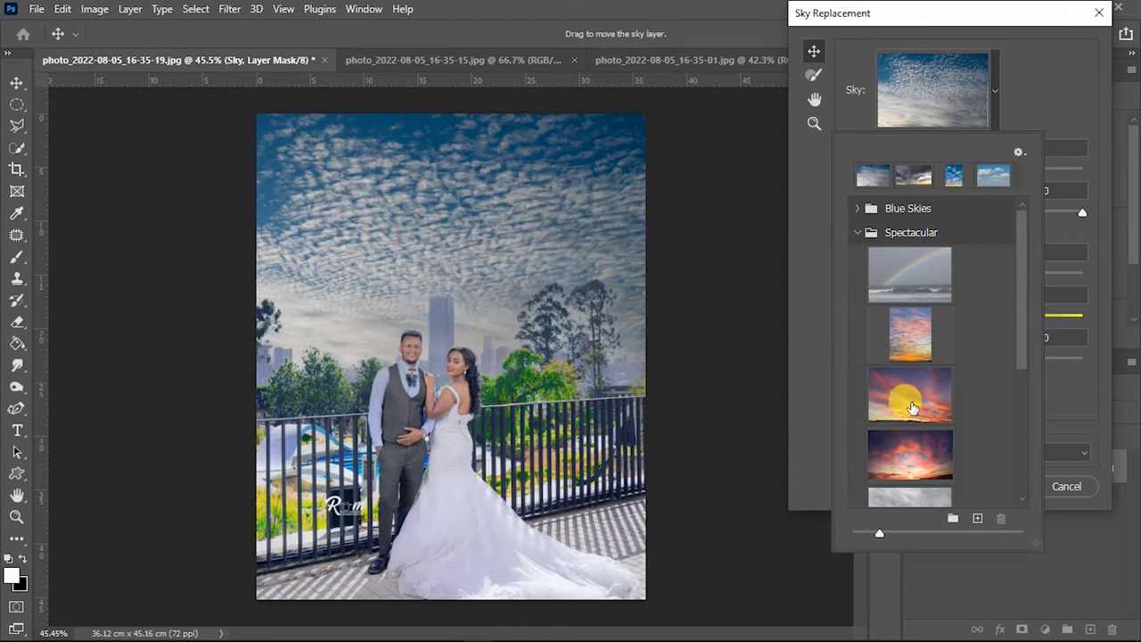
{"action": "left_click", "coordinate": [907, 273]}
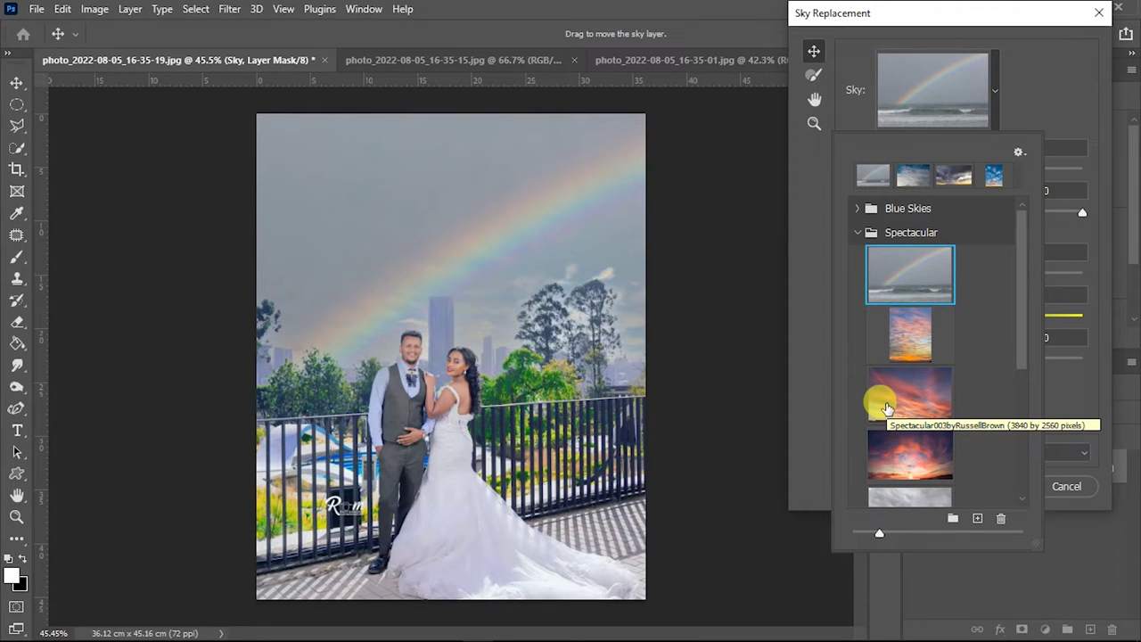
Apply the SunsetSky007byPhotoshop sky from the Sunsets group
{"action": "left_click", "coordinate": [853, 231]}
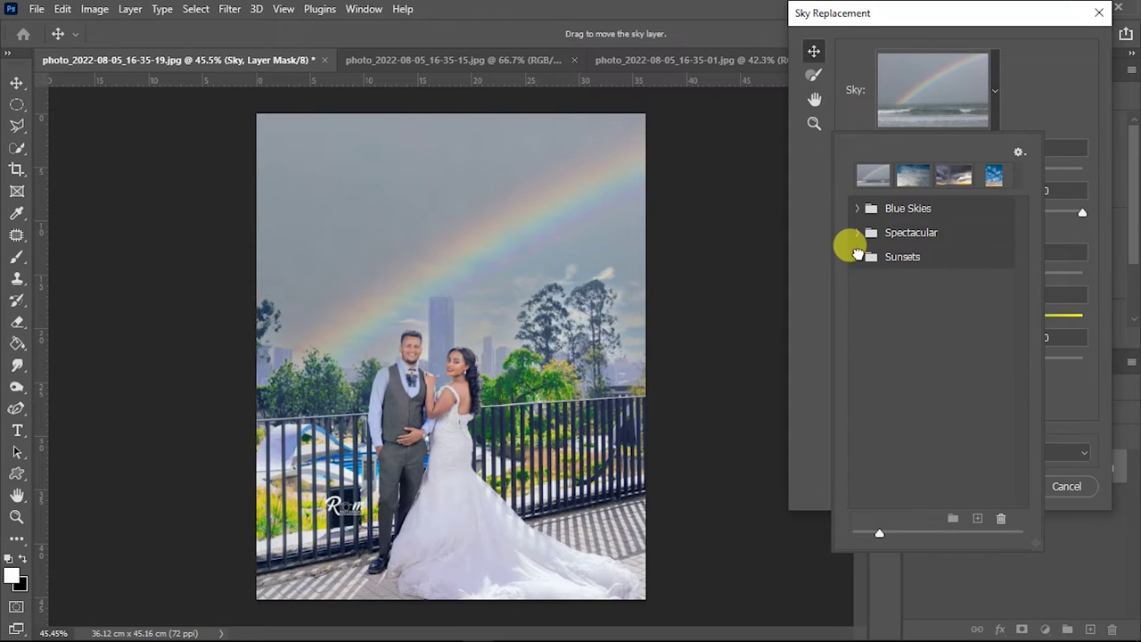
{"action": "left_click", "coordinate": [858, 257]}
{"action": "scroll", "coordinate": [946, 379], "scroll_direction": "down", "scroll_amount": 5}
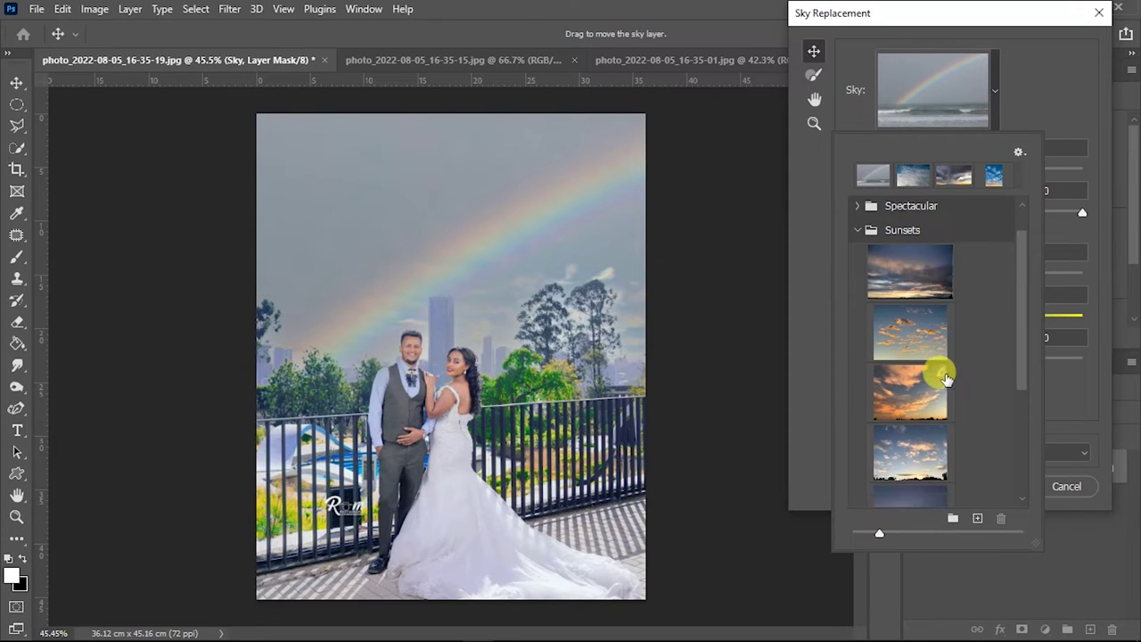
{"action": "scroll", "coordinate": [944, 379], "scroll_direction": "down", "scroll_amount": 3}
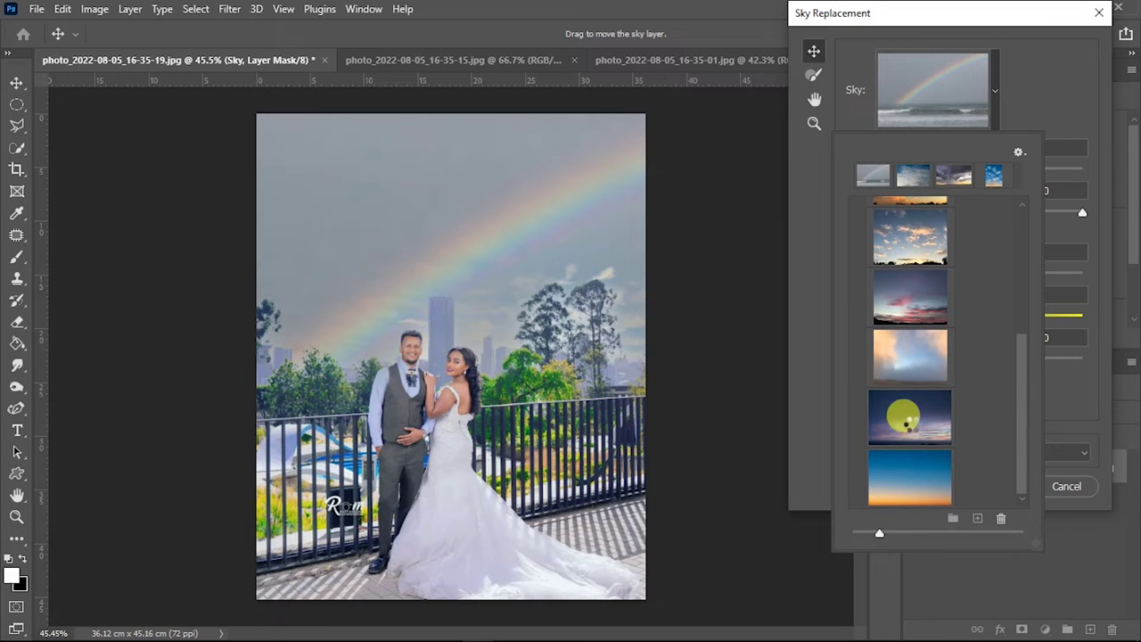
{"action": "left_click", "coordinate": [909, 418]}
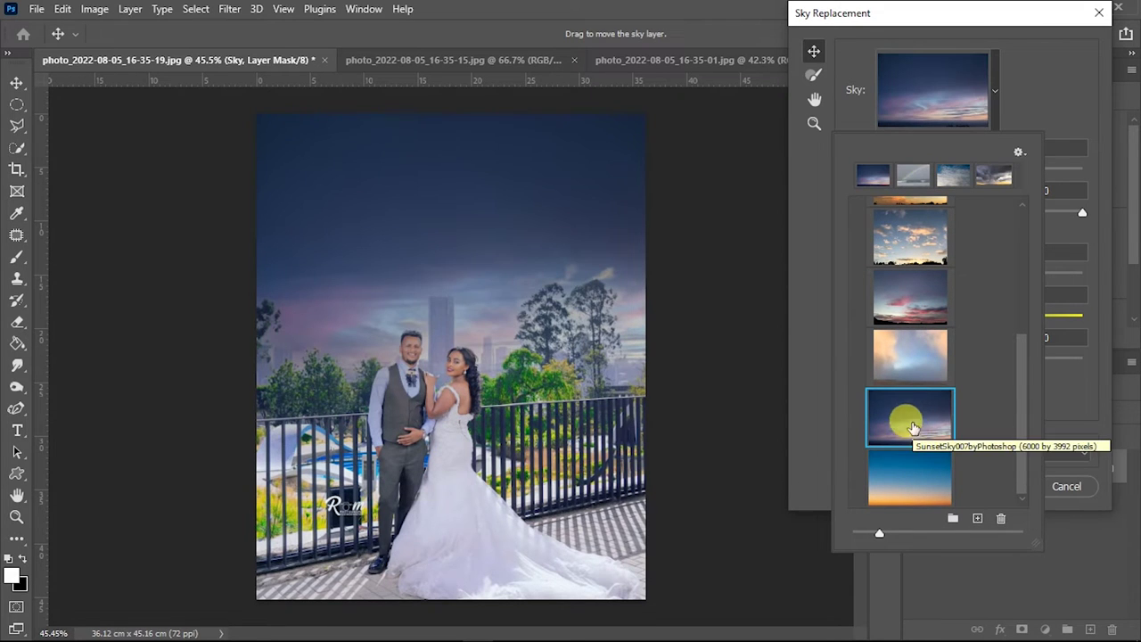
Switch the replacement to the Sunsets sky with small scattered orange clouds on blue and close the sky picker
{"action": "scroll", "coordinate": [897, 417], "scroll_direction": "up", "scroll_amount": 3}
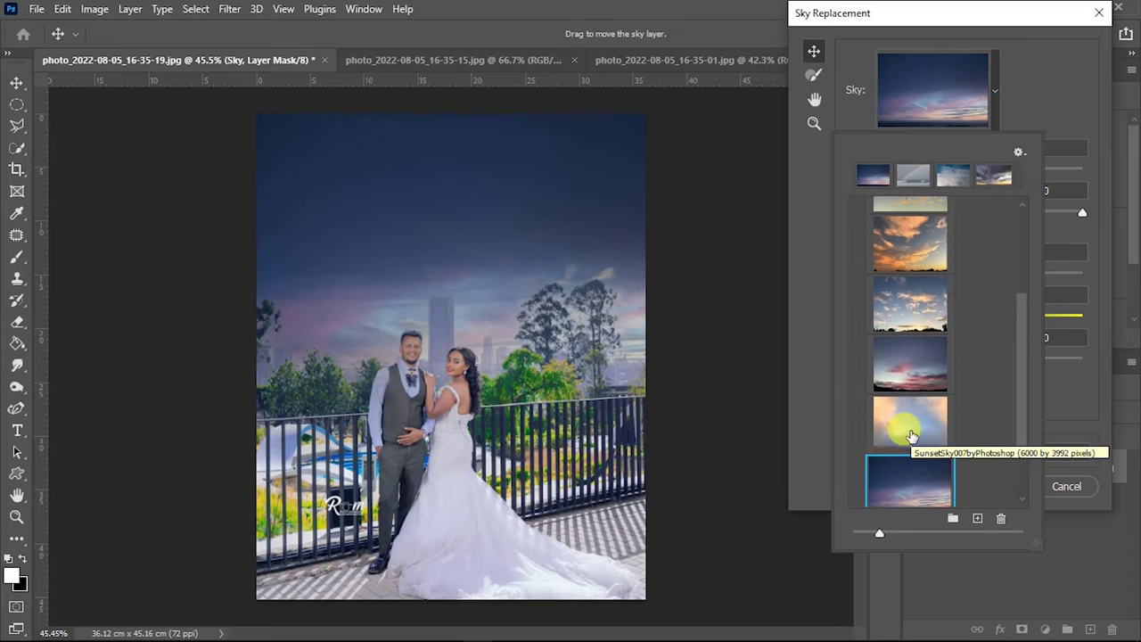
{"action": "left_click", "coordinate": [898, 302]}
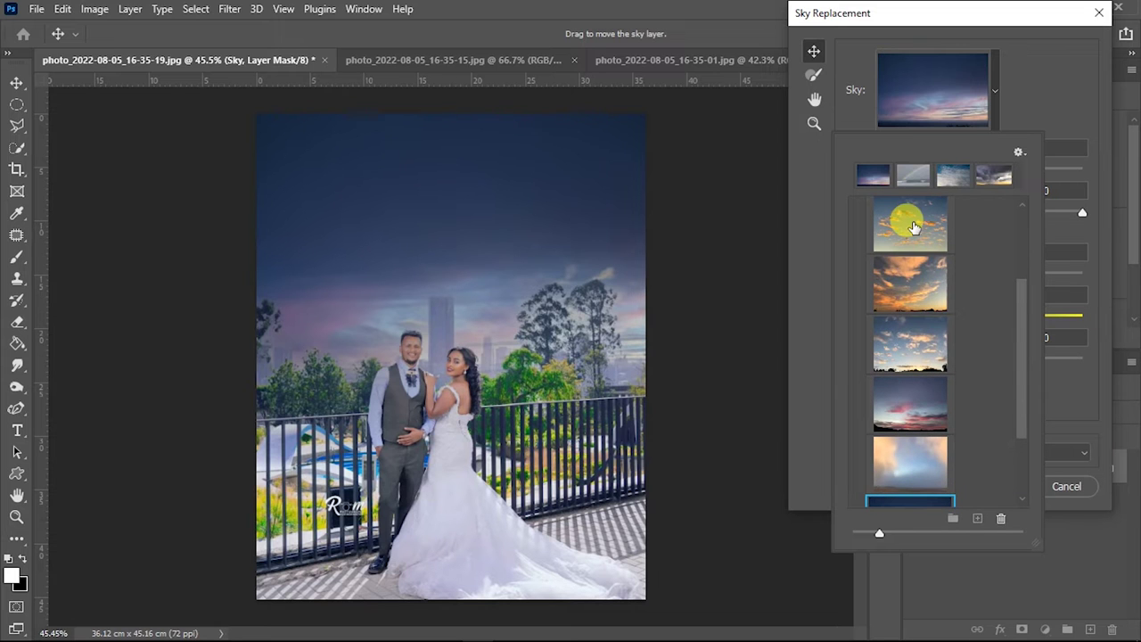
{"action": "left_click", "coordinate": [909, 222]}
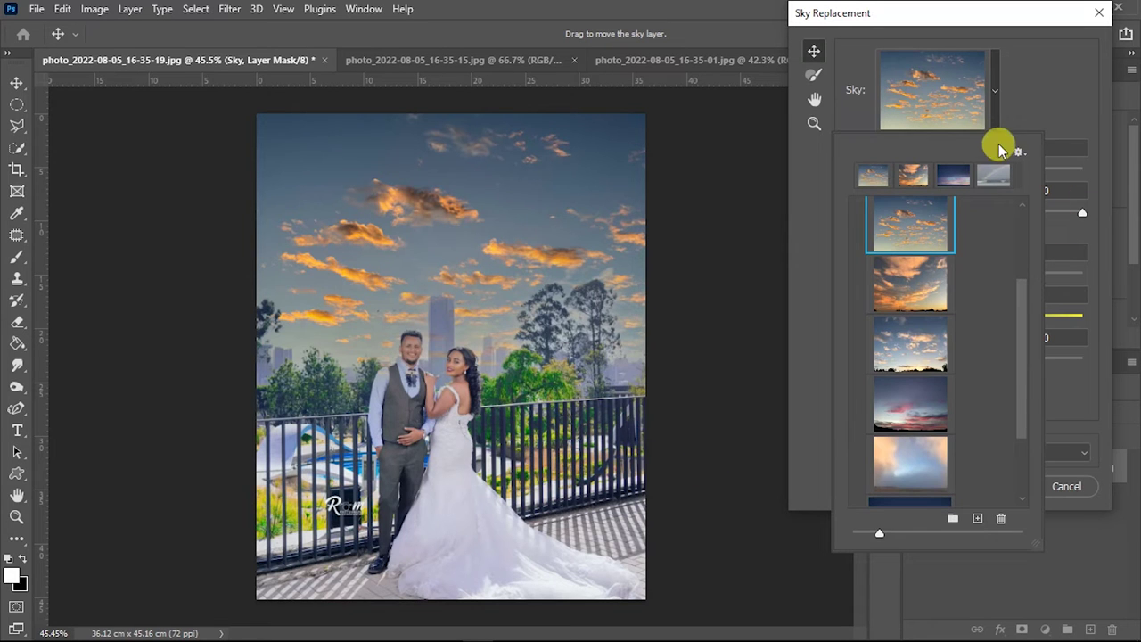
{"action": "left_click", "coordinate": [1038, 98]}
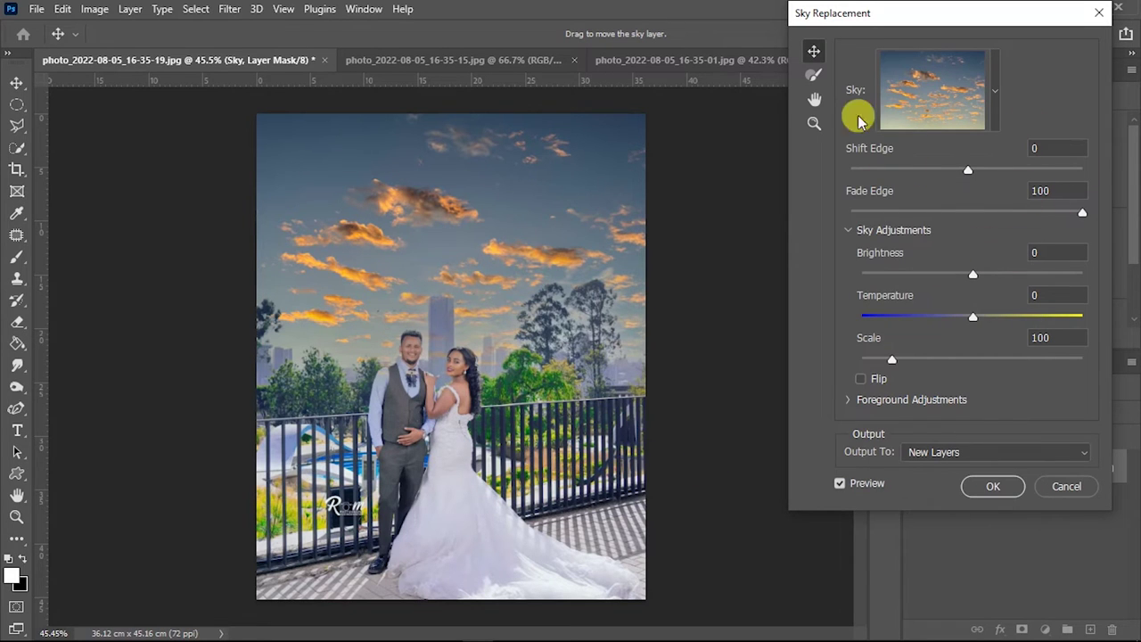
Set the replacement sky's brightness to 31, temperature to -24 and scale to 127, and test flipping it before restoring its orientation
{"action": "left_click_drag", "start_coordinate": [971, 278], "coordinate": [1007, 279]}
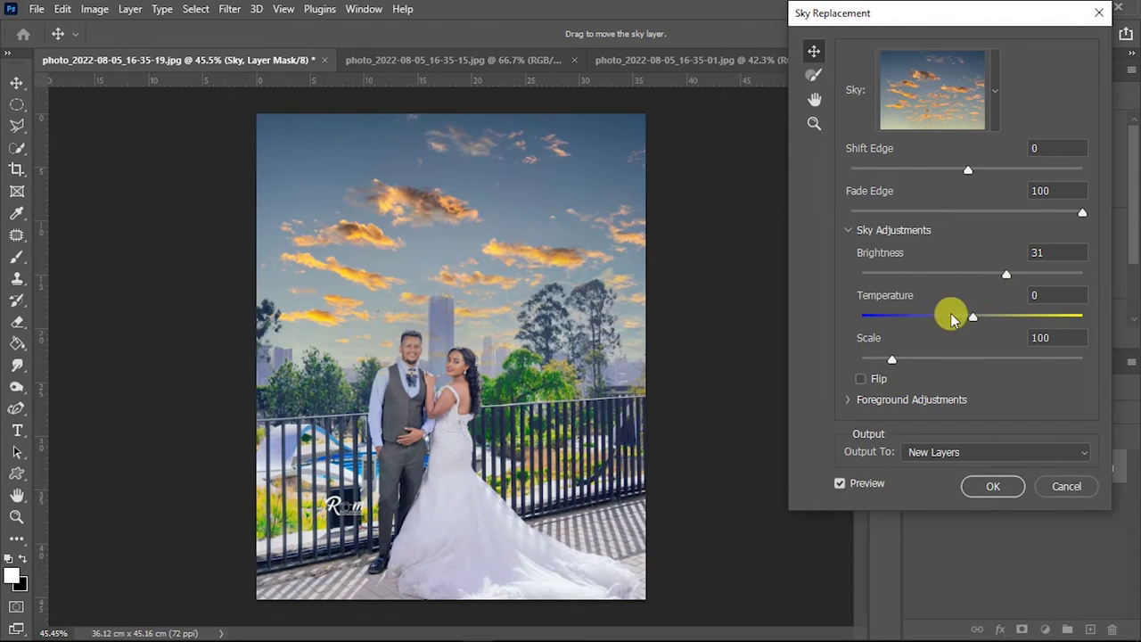
{"action": "left_click_drag", "start_coordinate": [974, 321], "coordinate": [944, 318]}
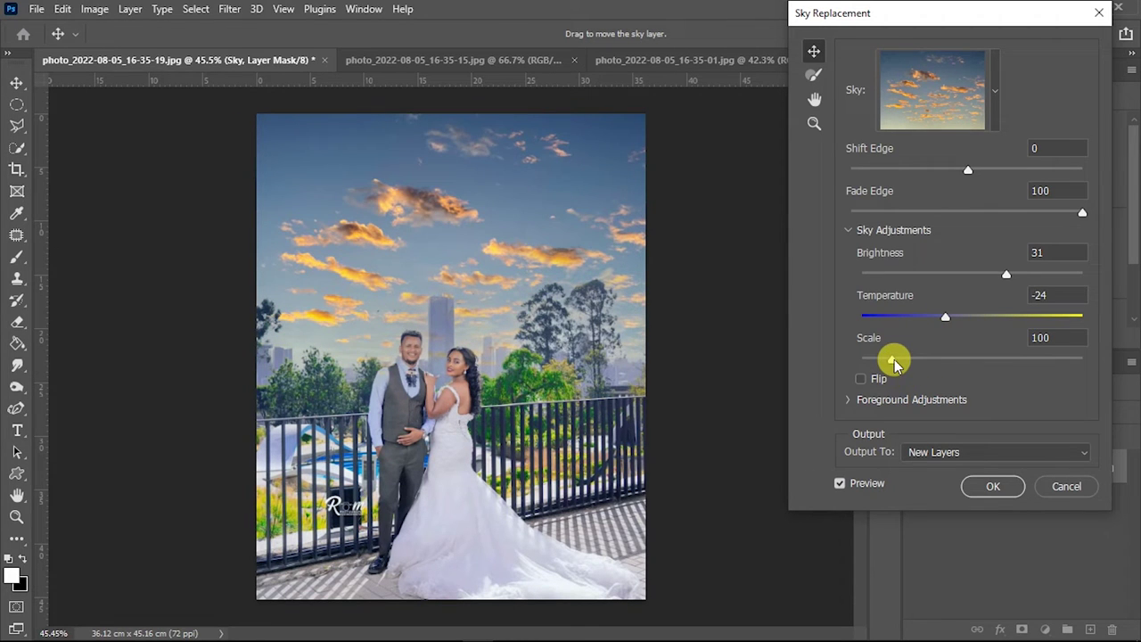
{"action": "mouse_move", "coordinate": [894, 363]}
{"action": "left_mouse_down"}
{"action": "mouse_move", "coordinate": [907, 358]}
{"action": "mouse_move", "coordinate": [882, 360]}
{"action": "mouse_move", "coordinate": [909, 358]}
{"action": "left_mouse_up"}
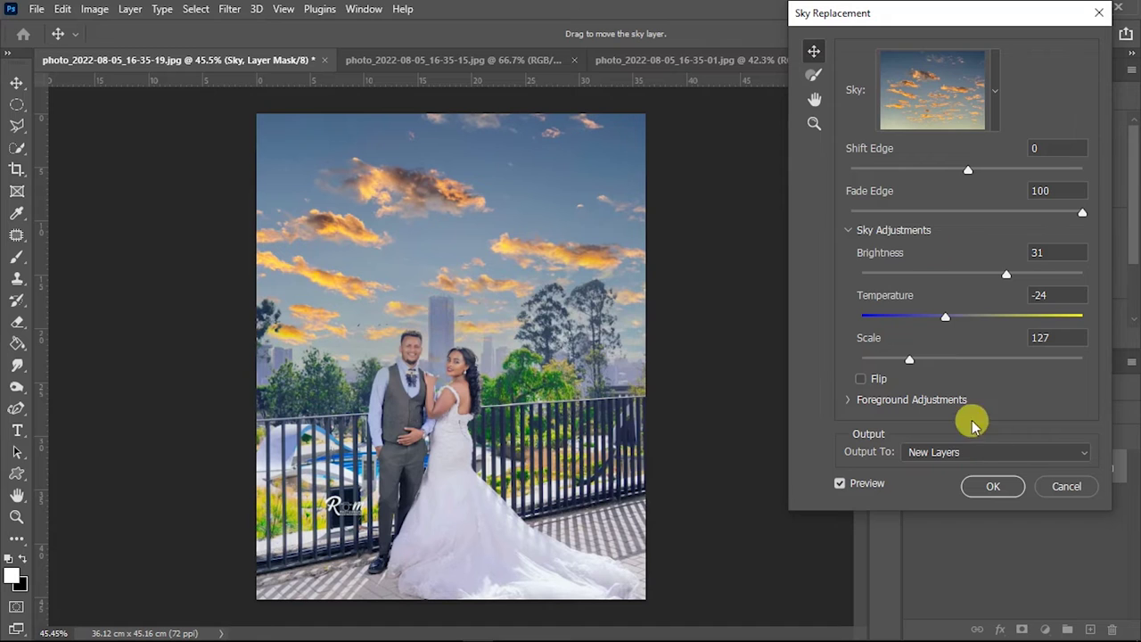
{"action": "left_click", "coordinate": [860, 379]}
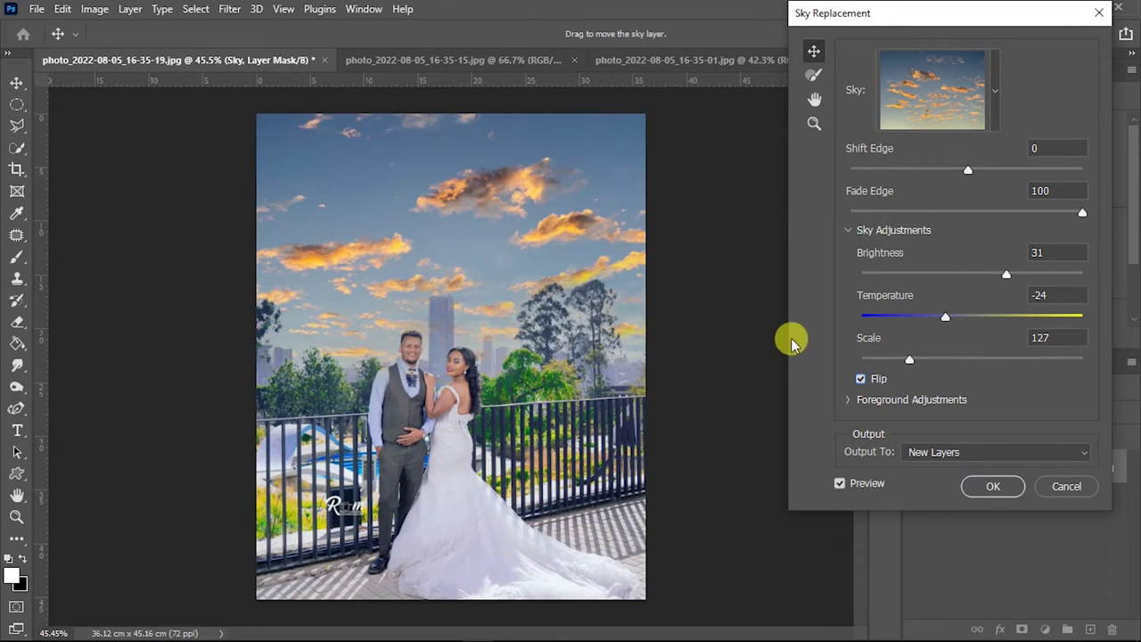
{"action": "left_click", "coordinate": [860, 380]}
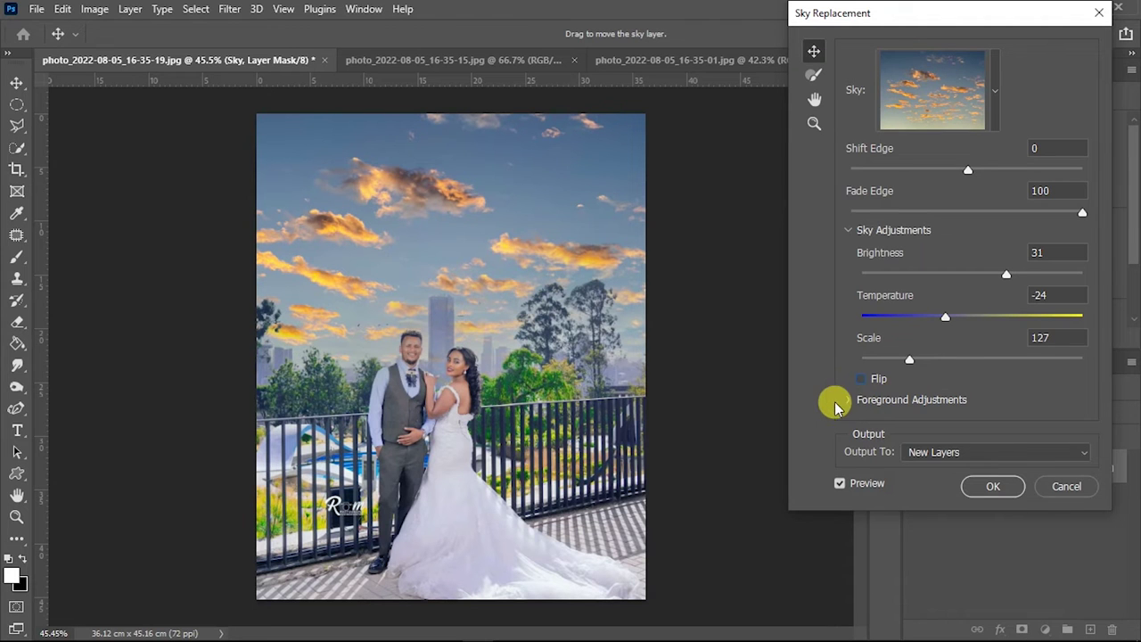
Set the foreground lighting adjustment to 17 and color adjustment to 45, and apply the sky replacement as a duplicate layer
{"action": "left_click", "coordinate": [847, 400]}
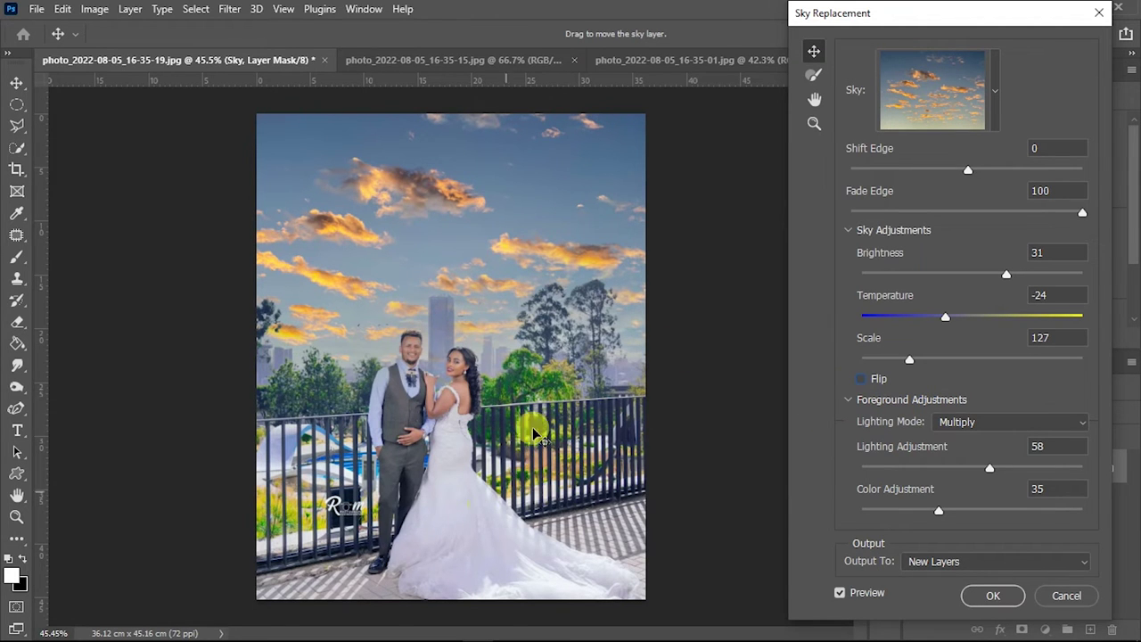
{"action": "left_click_drag", "start_coordinate": [987, 465], "coordinate": [896, 468]}
{"action": "left_click_drag", "start_coordinate": [935, 513], "coordinate": [960, 510]}
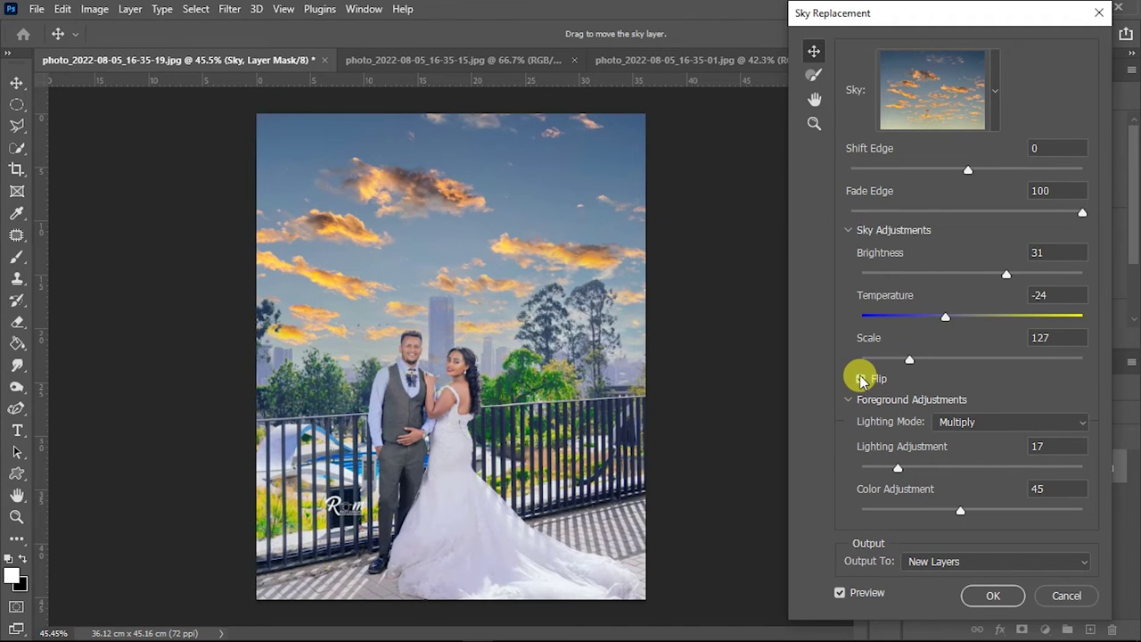
{"action": "left_click", "coordinate": [861, 379]}
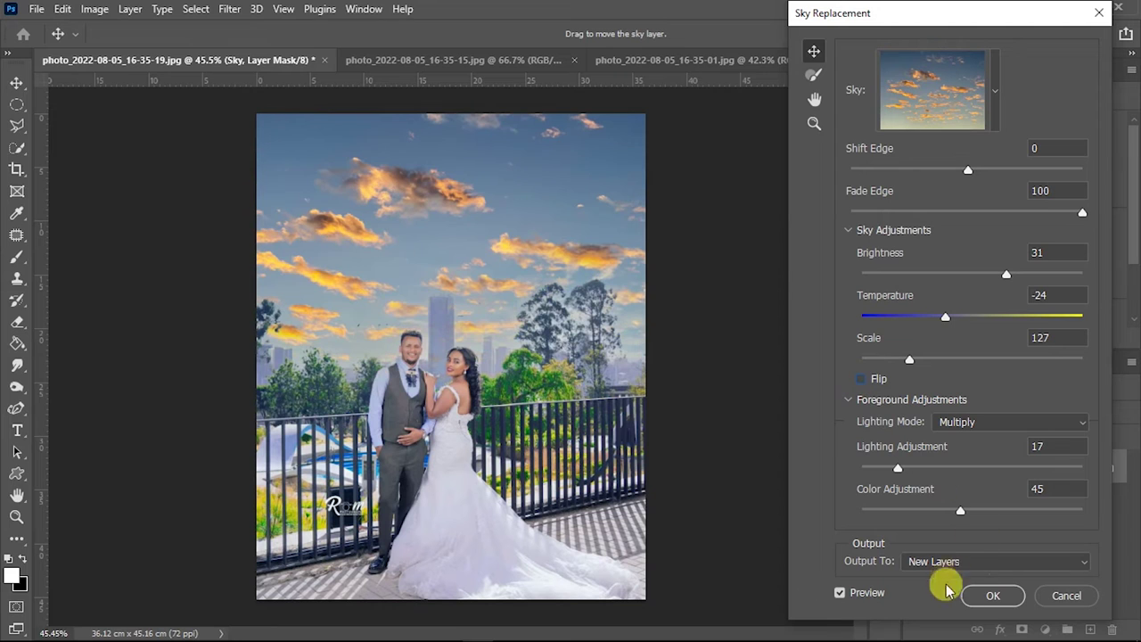
{"action": "left_click", "coordinate": [987, 595]}
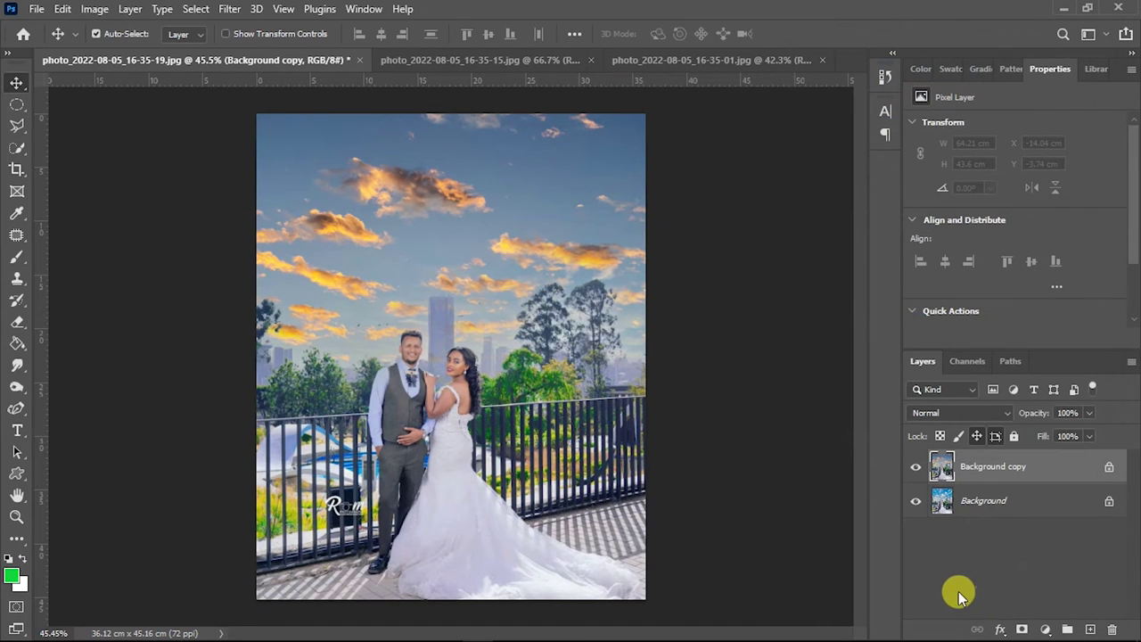
Show only the Background layer briefly to compare the original sky with the replaced one
{"action": "left_click", "coordinate": [916, 501], "text": "alt"}
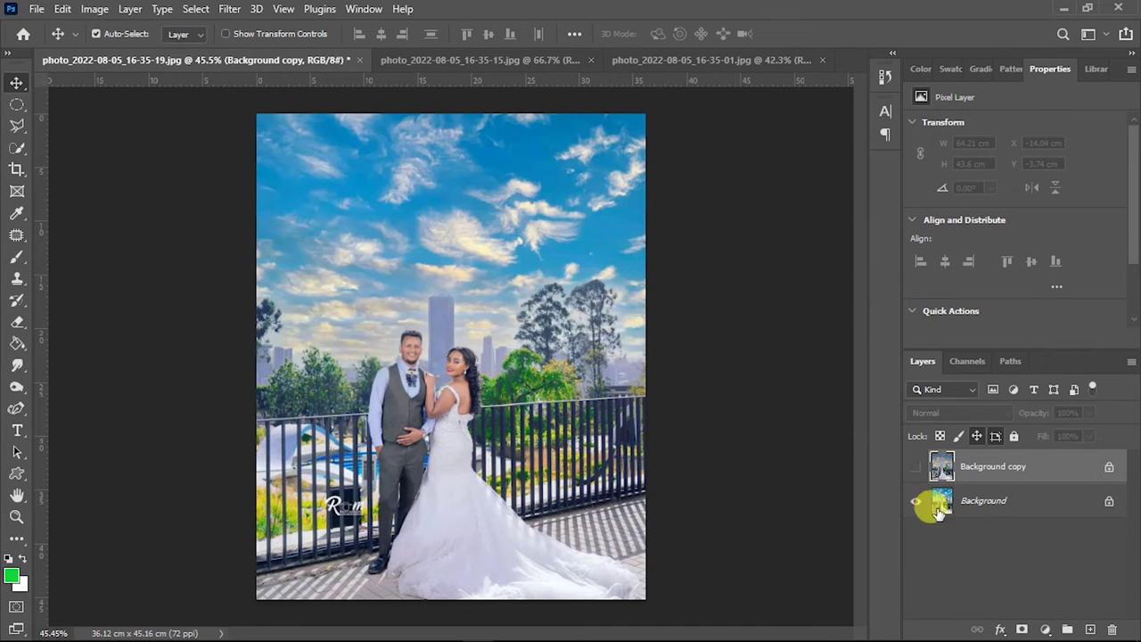
{"action": "left_click", "coordinate": [912, 499], "text": "alt"}
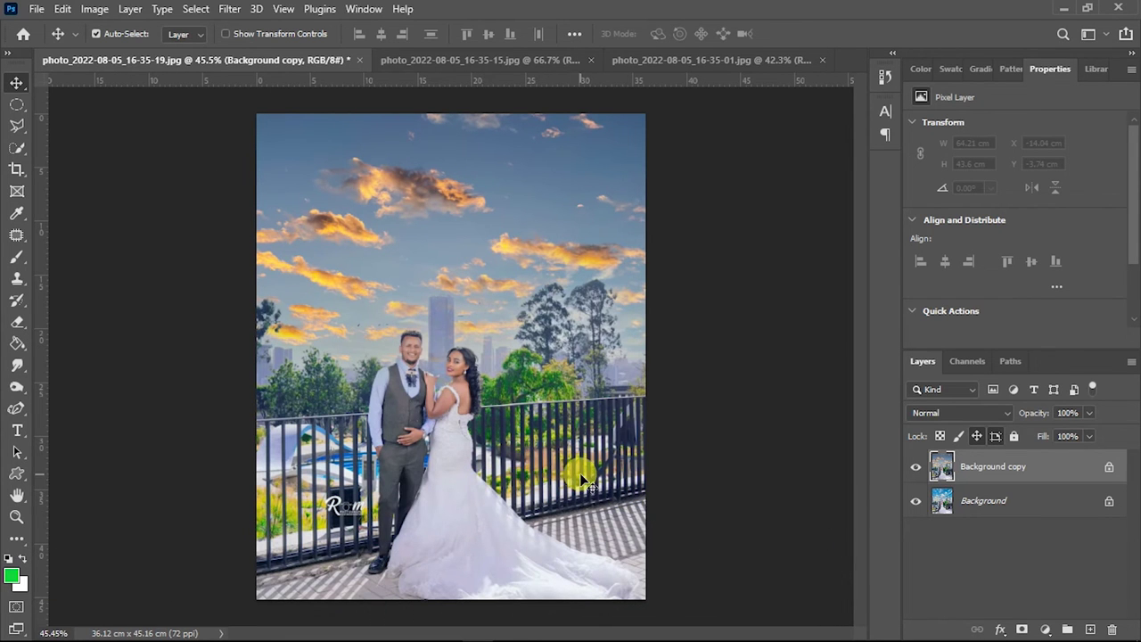
Reopen Sky Replacement on the duplicated layer, collapse the foreground adjustments and start importing custom images as additional skies
{"action": "key", "text": "ctrl+shift+alt+s"}
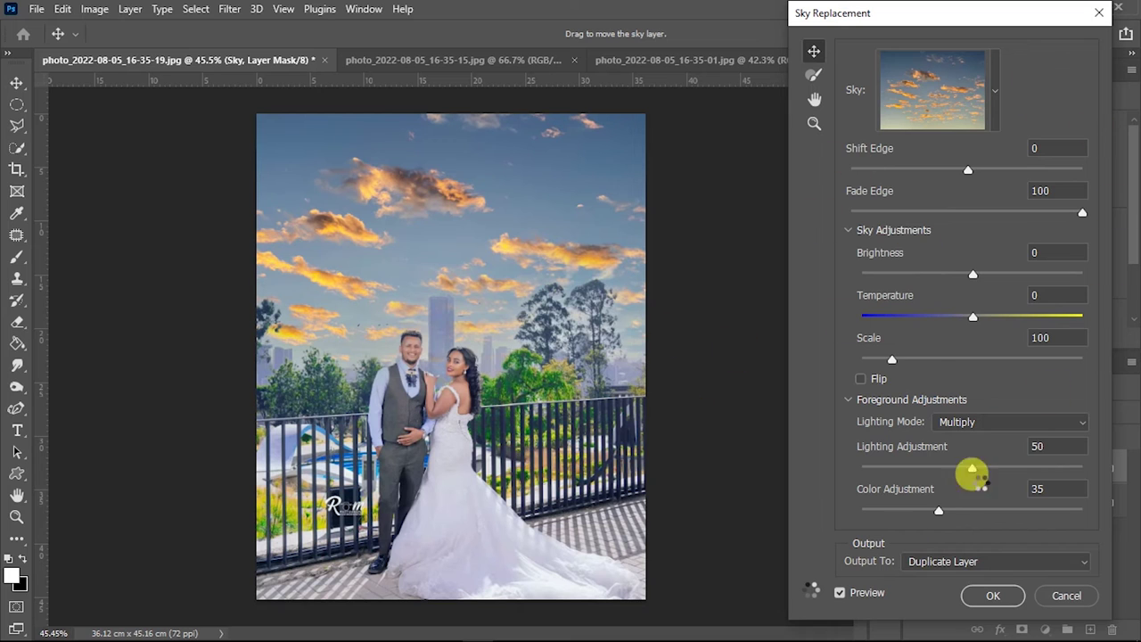
{"action": "left_click", "coordinate": [878, 399]}
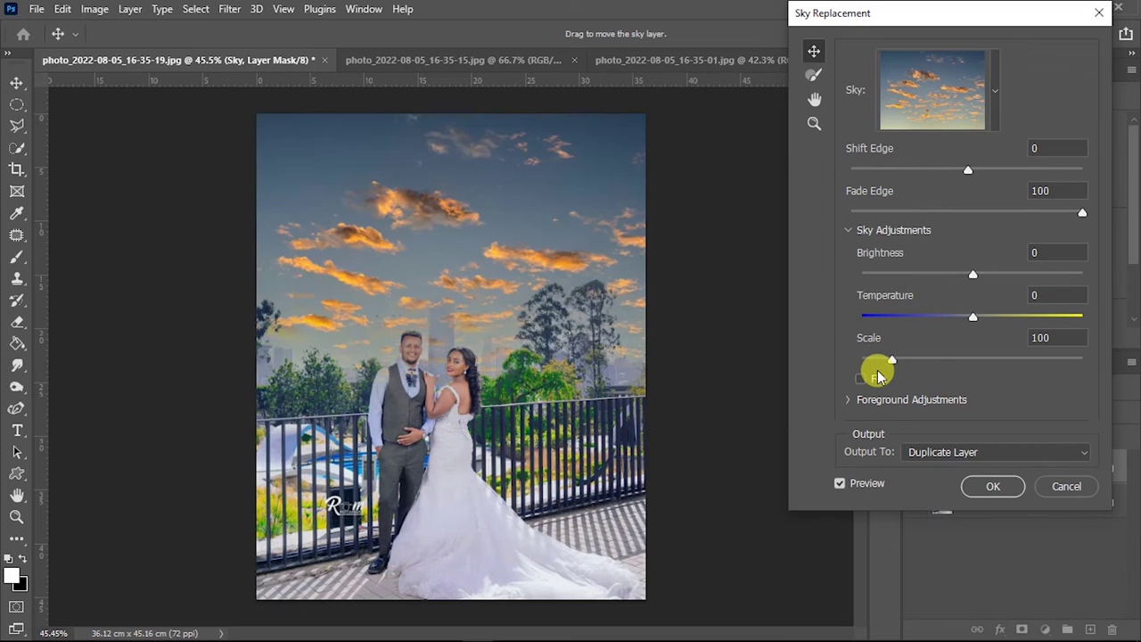
{"action": "left_click", "coordinate": [996, 93]}
{"action": "left_click", "coordinate": [1019, 153]}
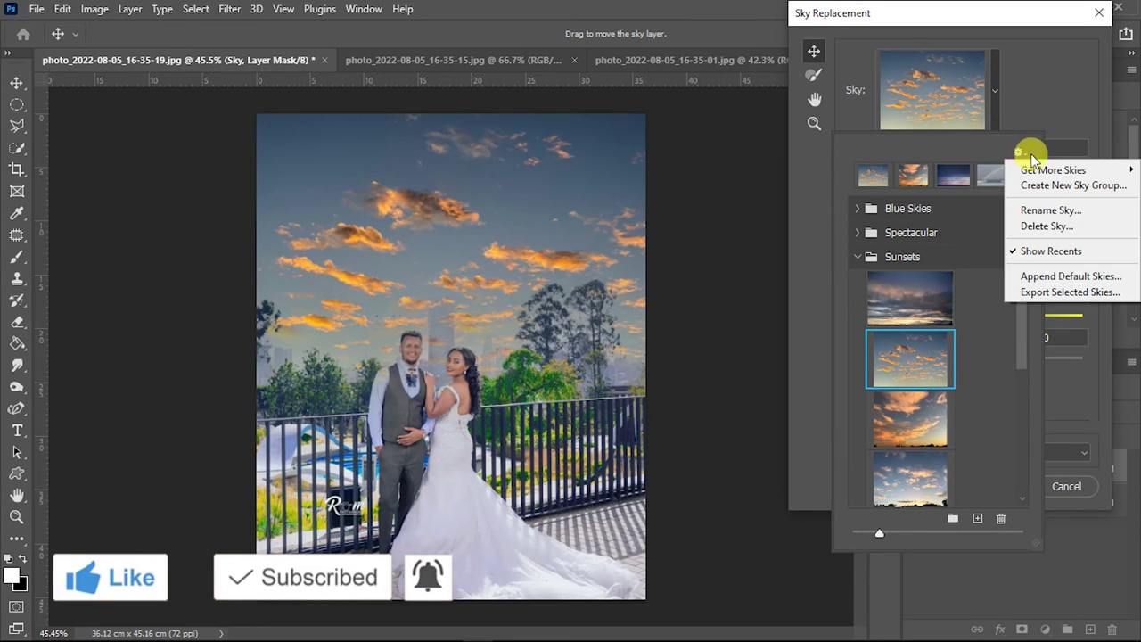
{"action": "mouse_move", "coordinate": [1052, 169]}
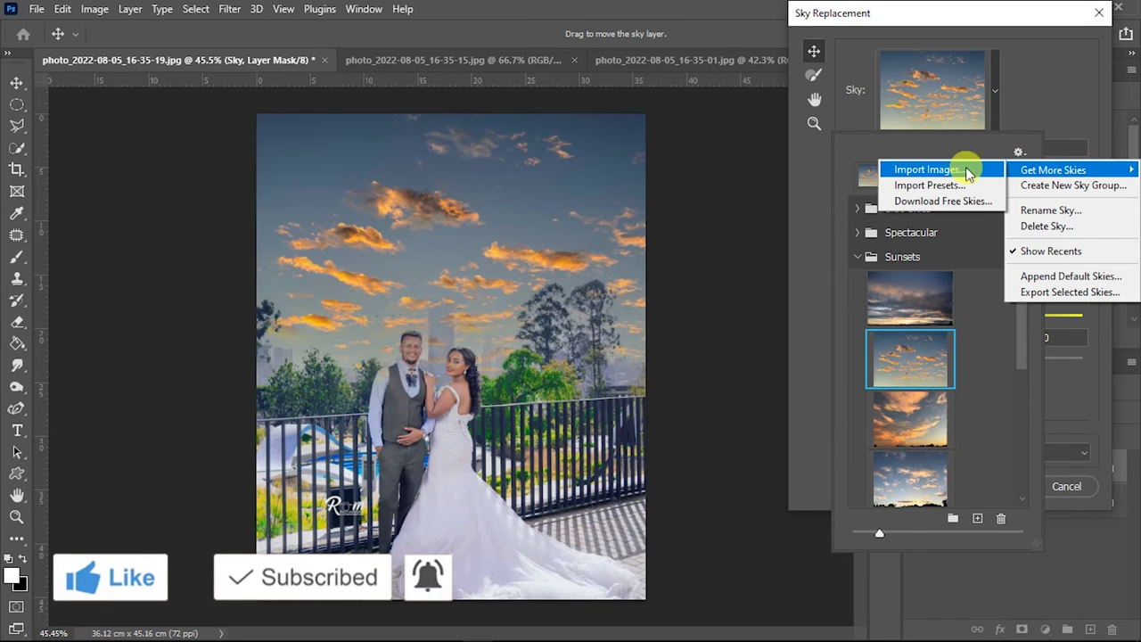
{"action": "left_click", "coordinate": [918, 169]}
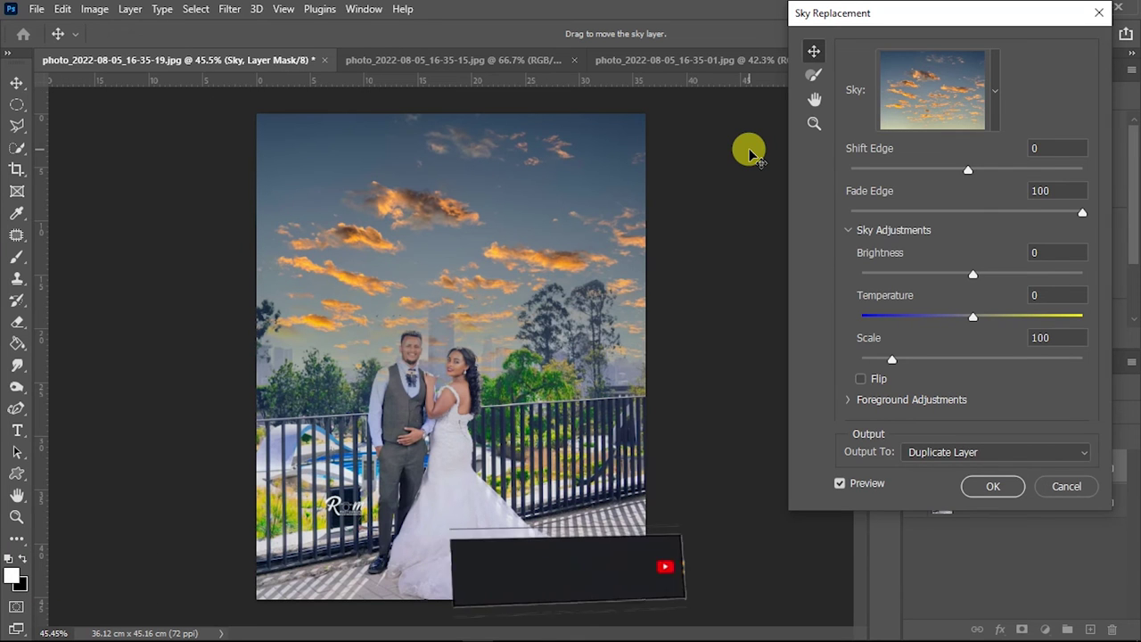